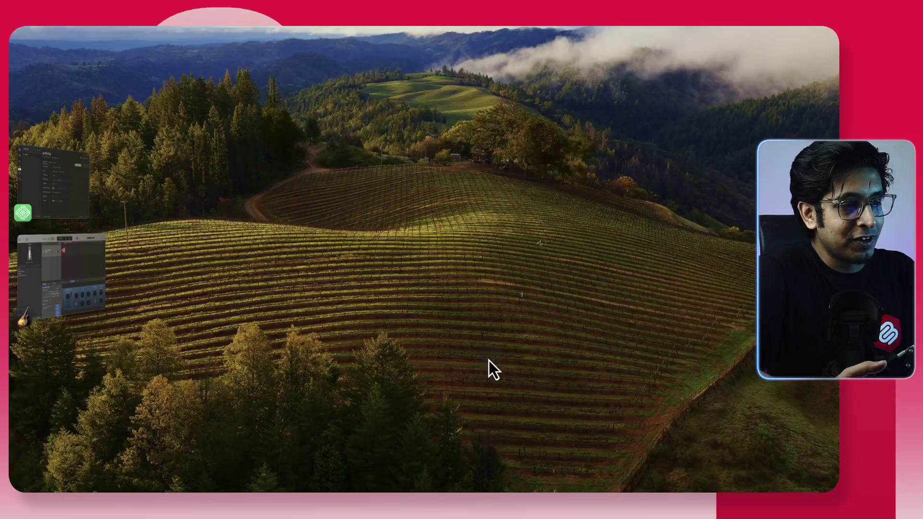
Step: Switch to the WordPress dashboard and reveal the Plugins menu's Add New Plugin option
key(ctrl+Right)
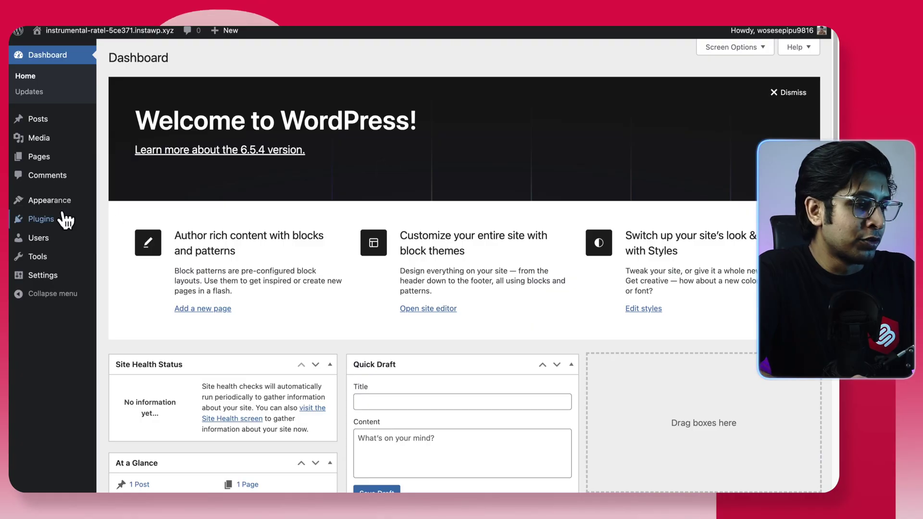
mouse_move(65, 220)
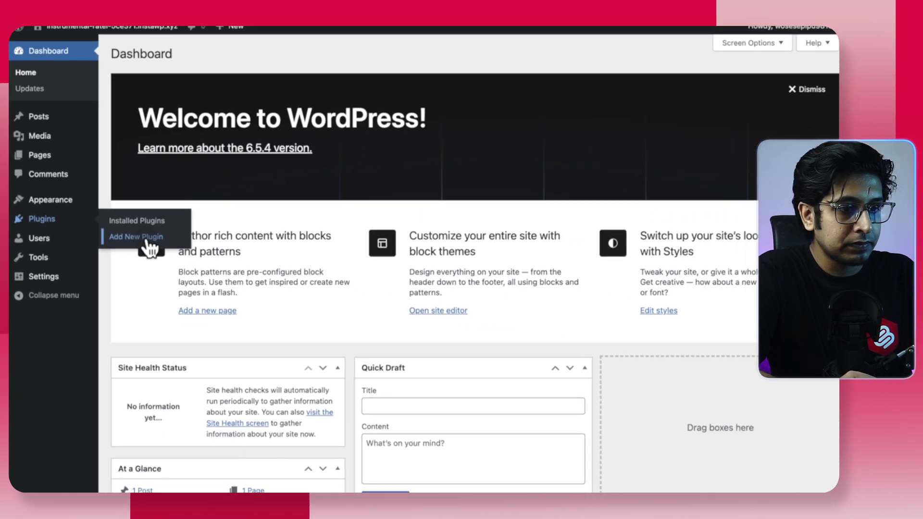
Step: Search the plugin directory for 'Ultimate Blocks' and activate it
click(145, 238)
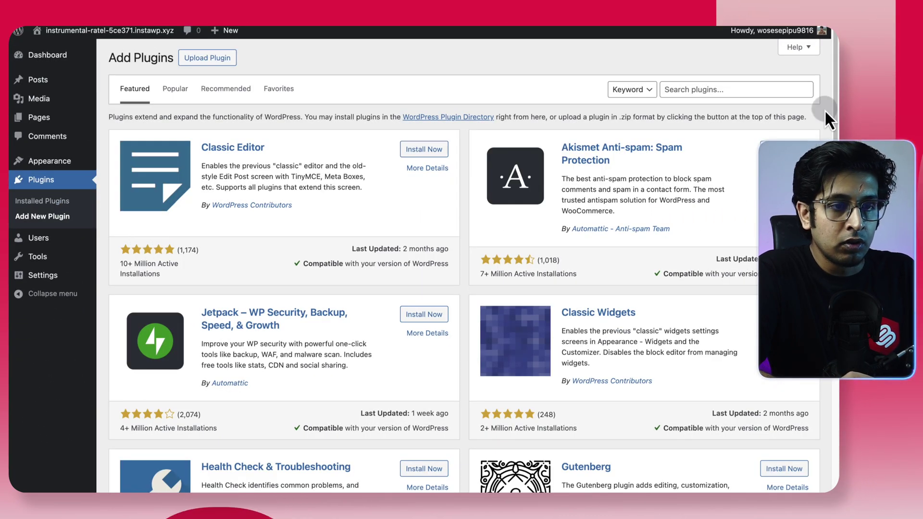
click(671, 89)
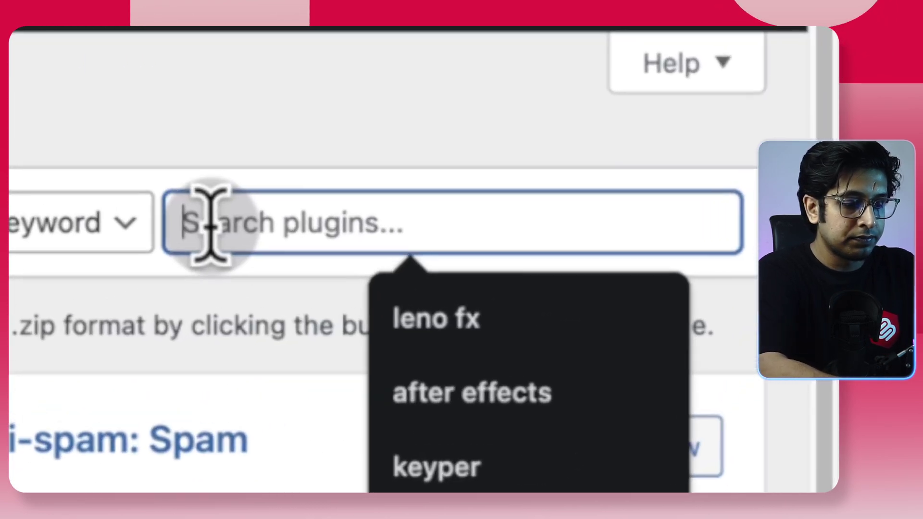
text(Ultimate Blocks)
key(Return)
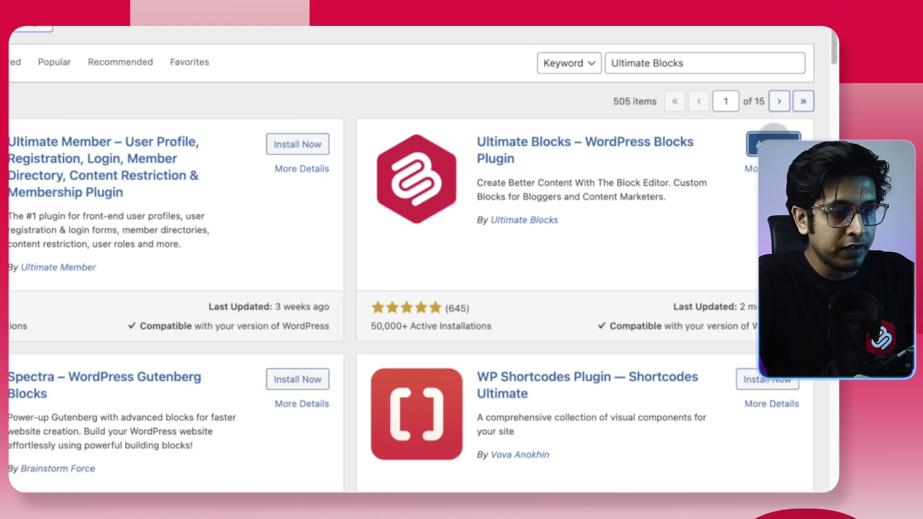
click(773, 138)
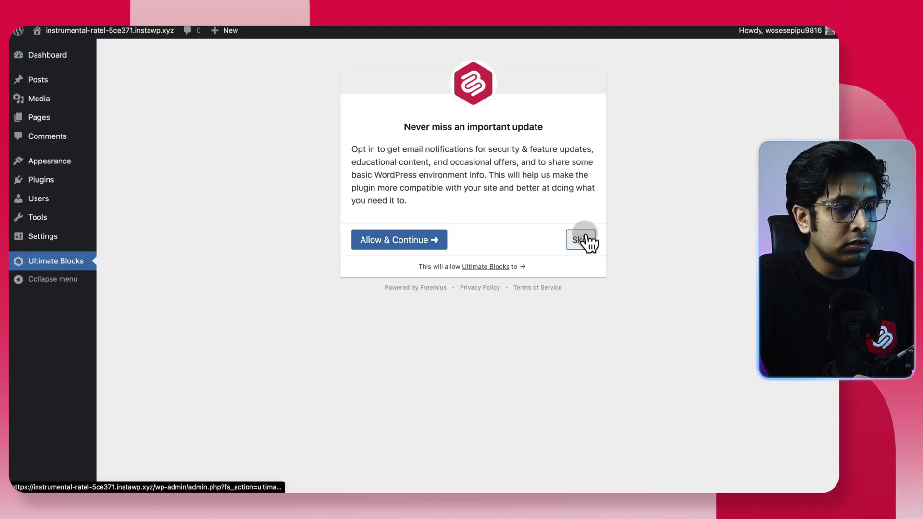
Step: Skip the update-notification opt-in and review the Ultimate Blocks block list, all switched on
click(574, 237)
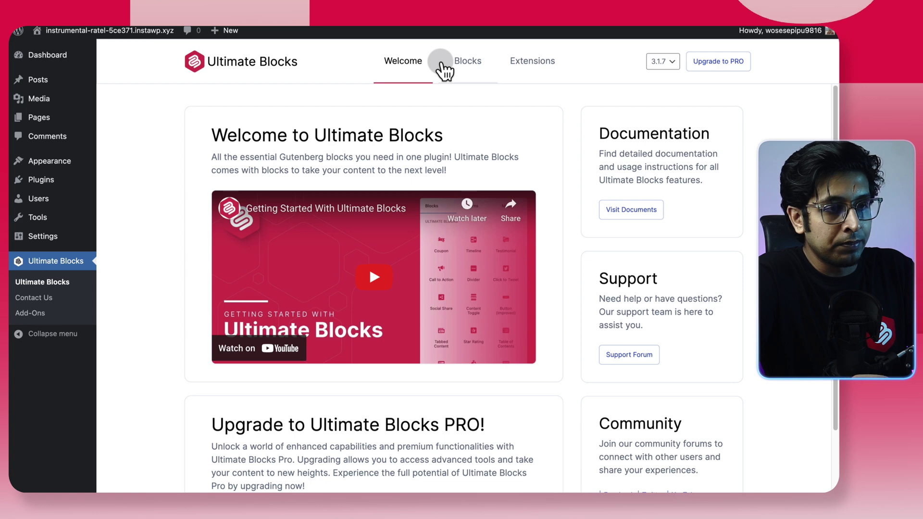
click(469, 62)
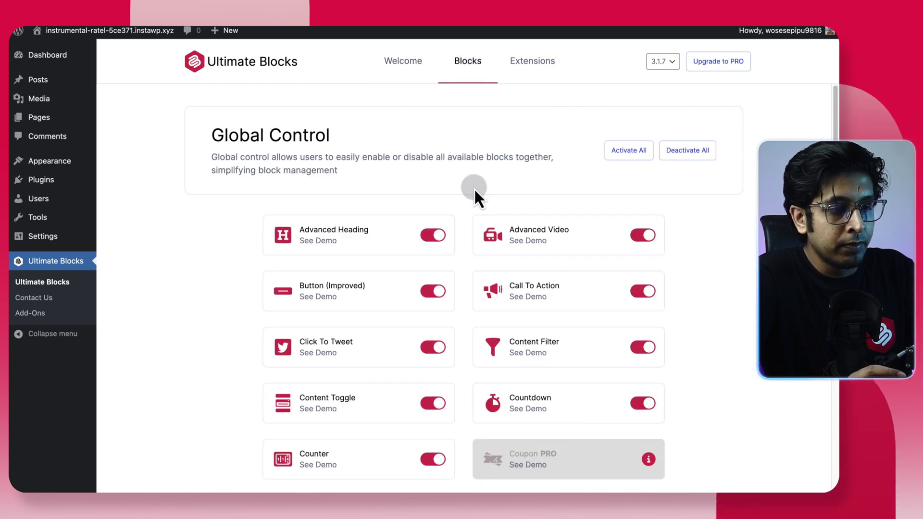
scroll(474, 188, down, 4)
scroll(520, 247, up, 4)
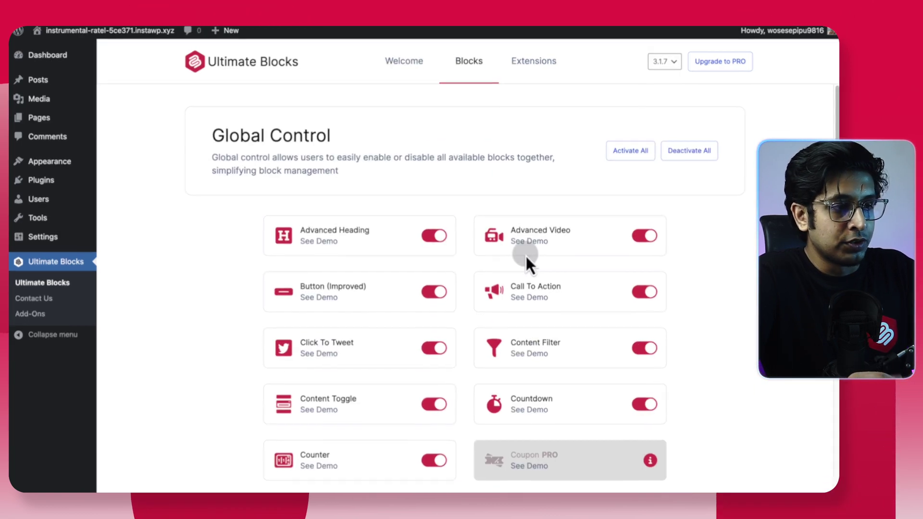
mouse_move(220, 33)
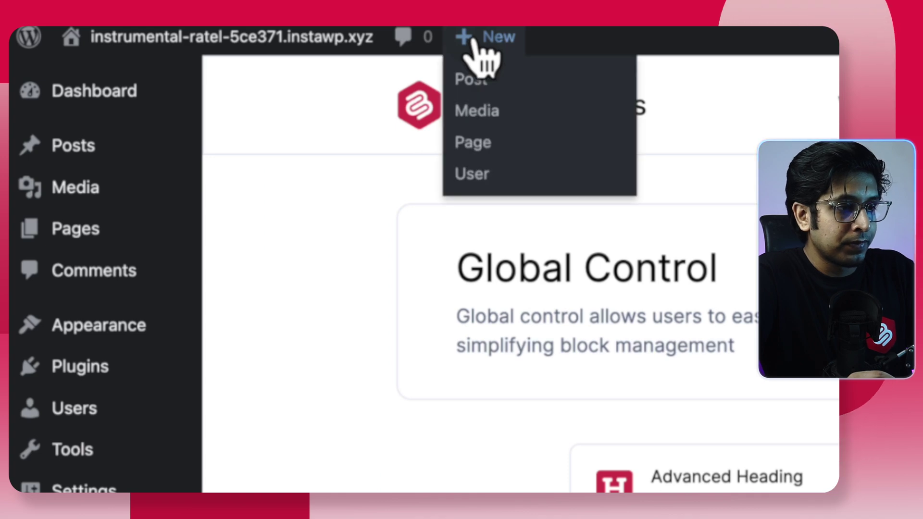
Step: Create a new post titled 'FAQ with Search' and search the block inserter for 'con'
click(506, 82)
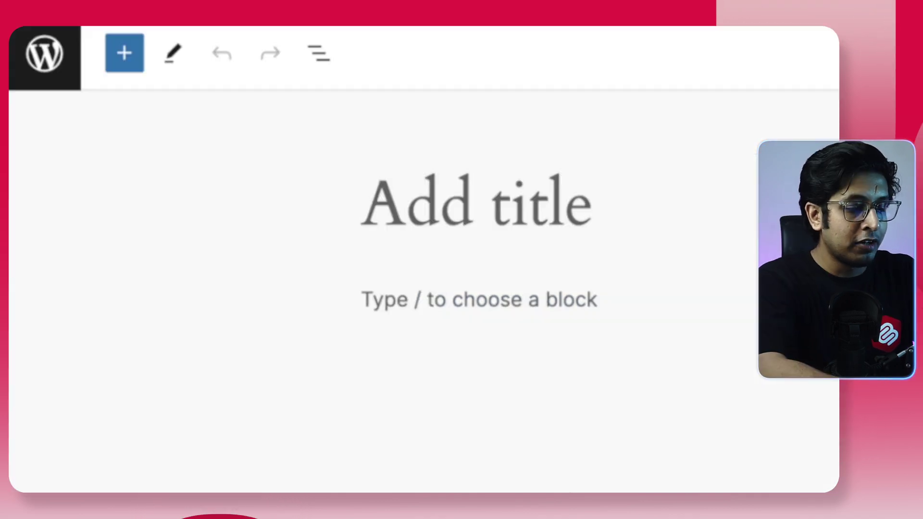
text(FAQ with S)
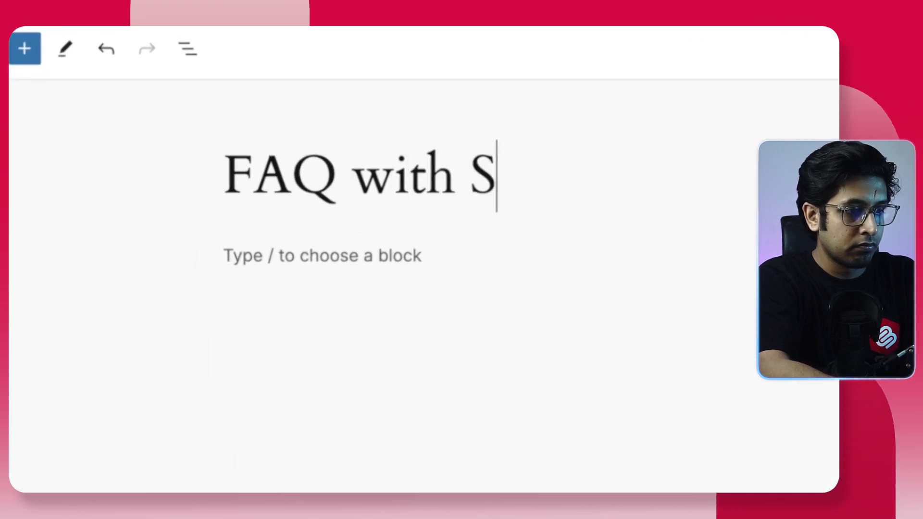
text(earch)
click(210, 327)
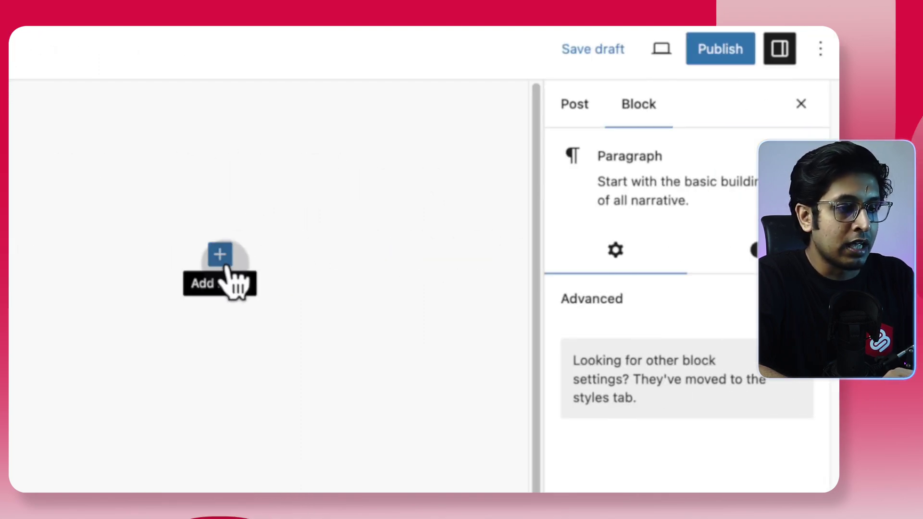
click(220, 255)
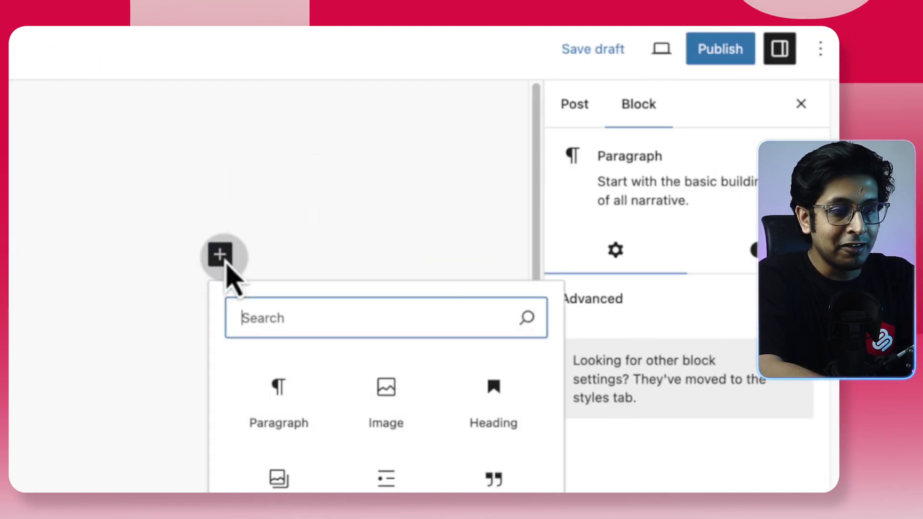
text(cont)
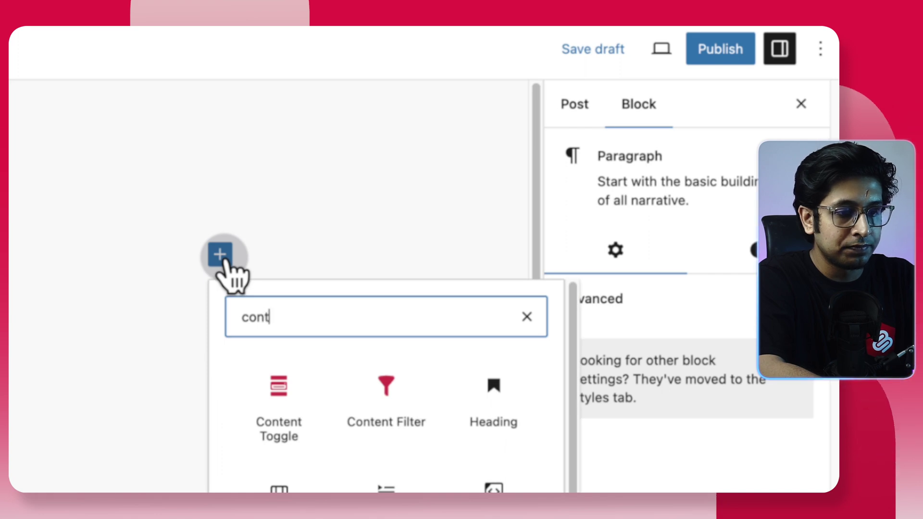
Step: Insert a Content Toggle block and try its panel expansion and arrow-position options
click(286, 393)
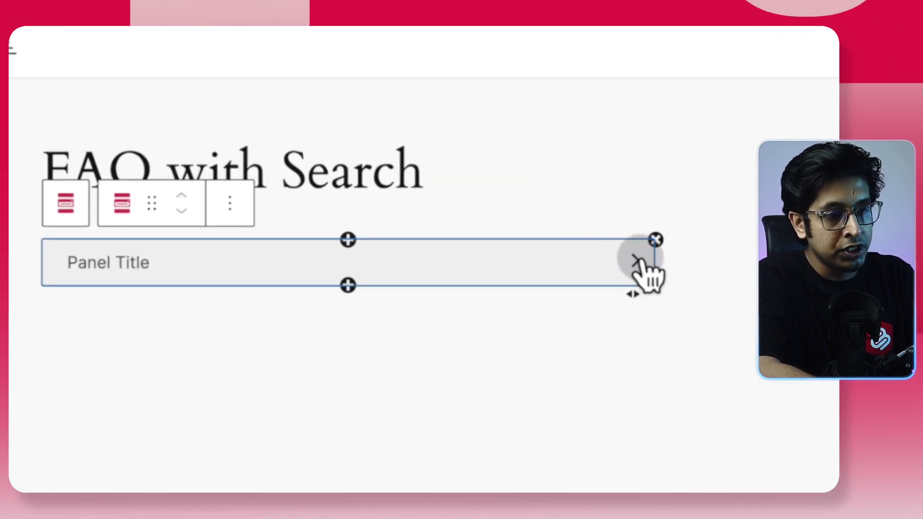
click(634, 261)
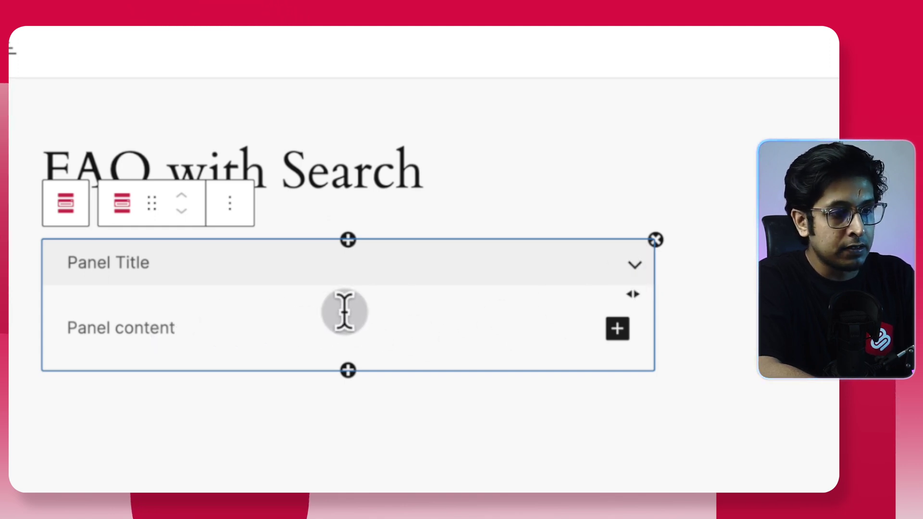
click(619, 263)
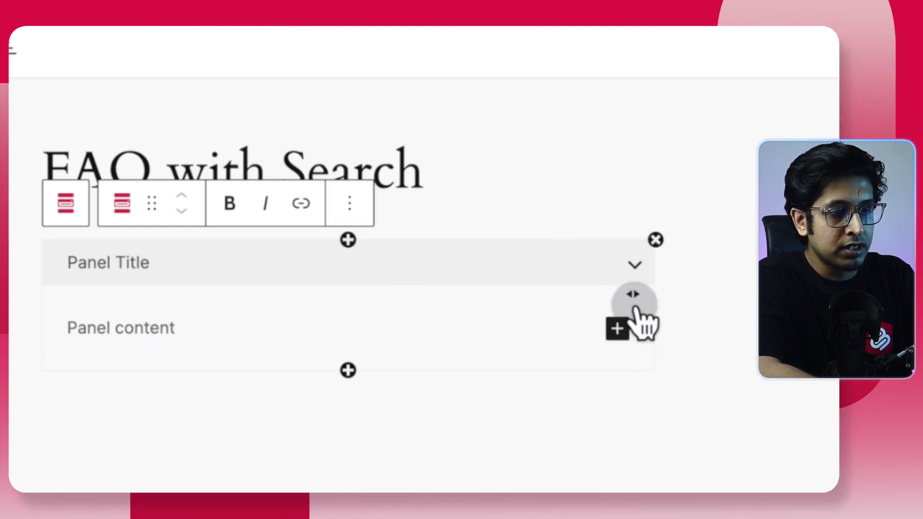
click(630, 294)
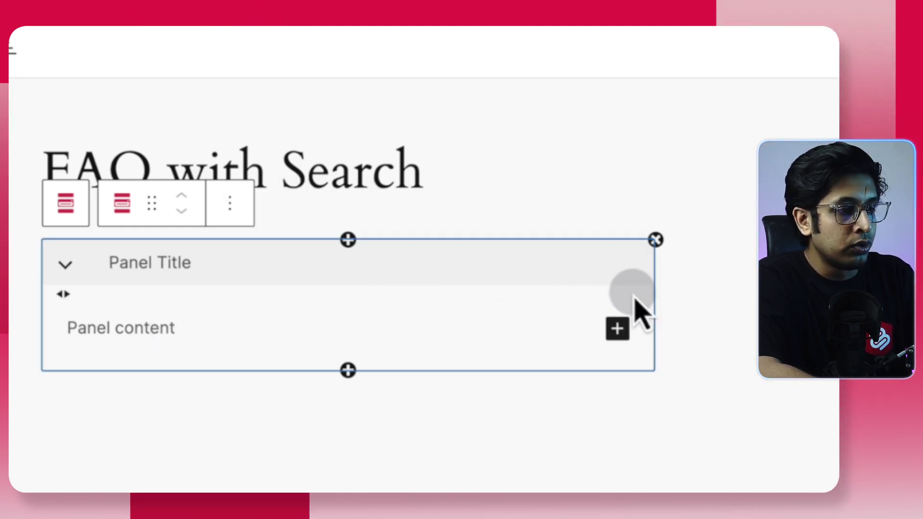
click(63, 295)
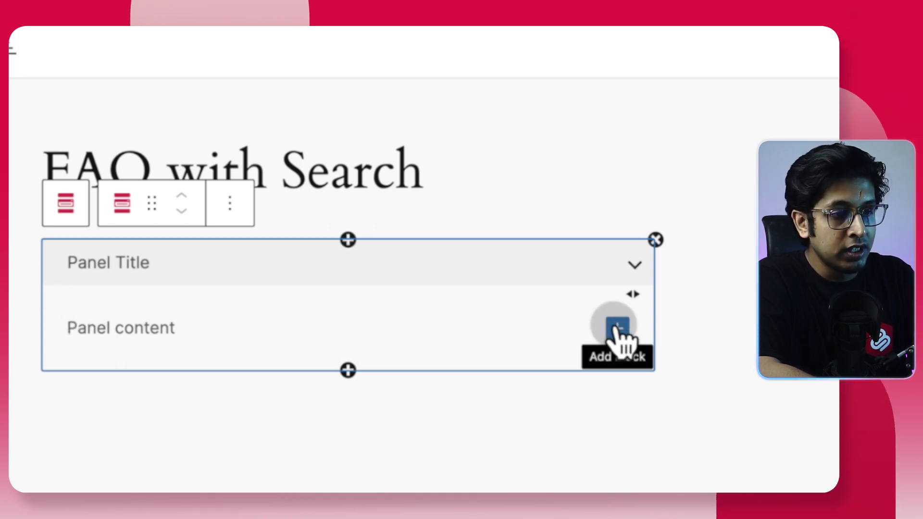
click(618, 329)
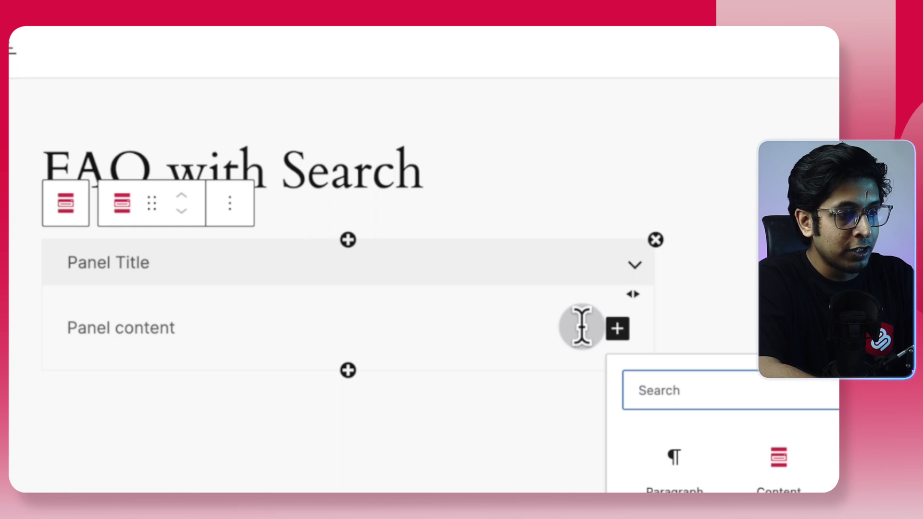
Step: Title the first panel 'What is ultimate Blocks?' and answer that it enhances the Gutenberg editor
click(559, 267)
text(H)
key(BackSpace)
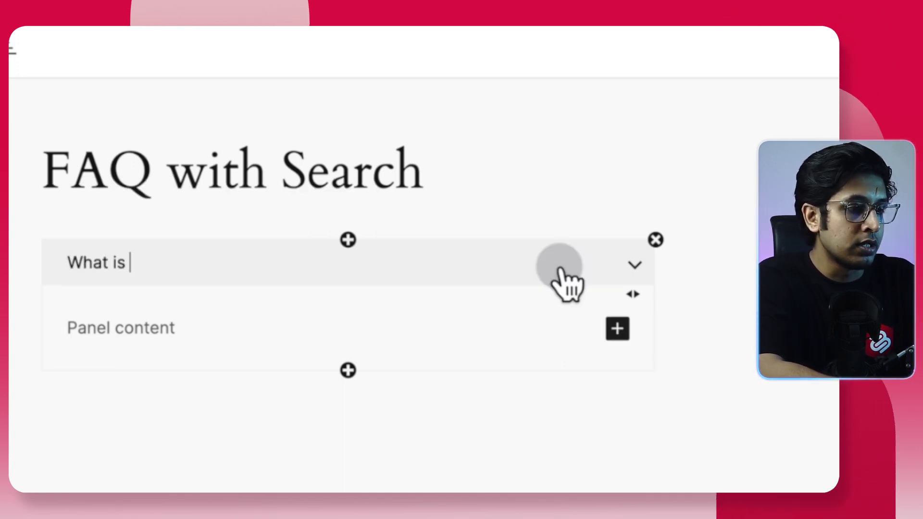
text(What is ultimate Blo)
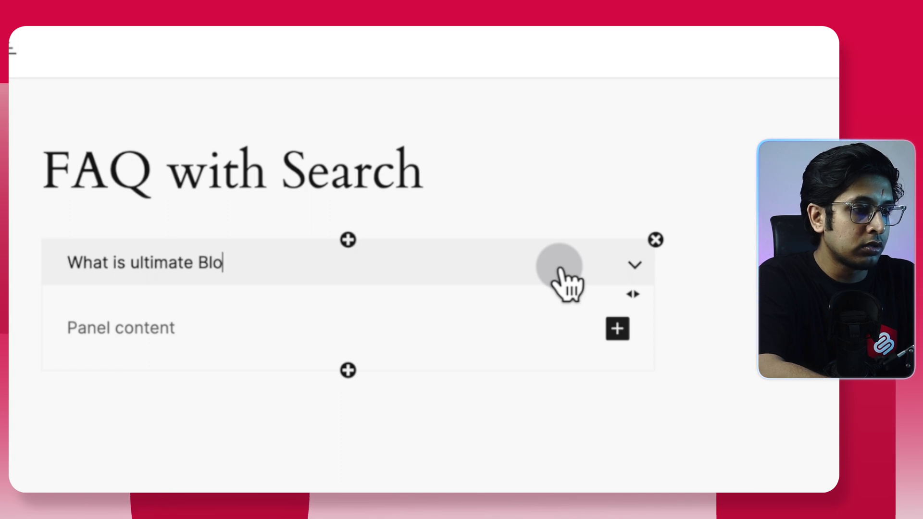
text(cks?)
click(169, 316)
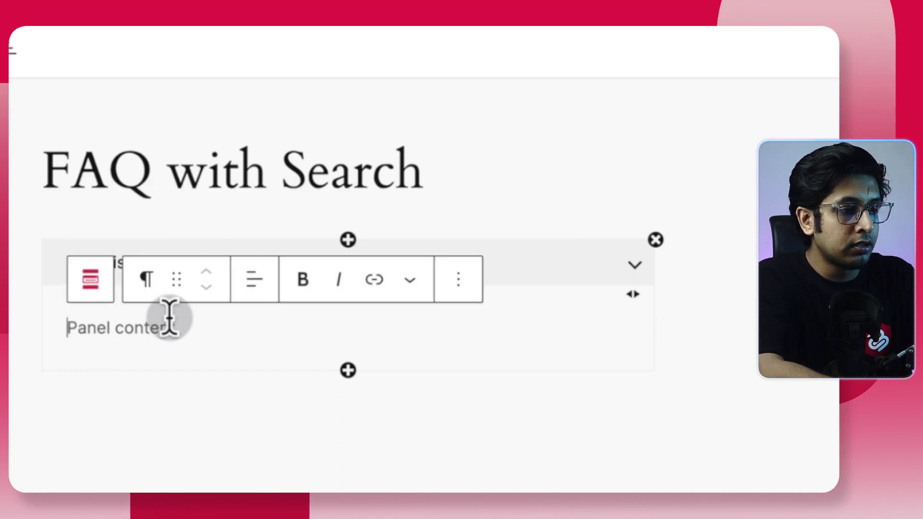
text(A)
text(lti)
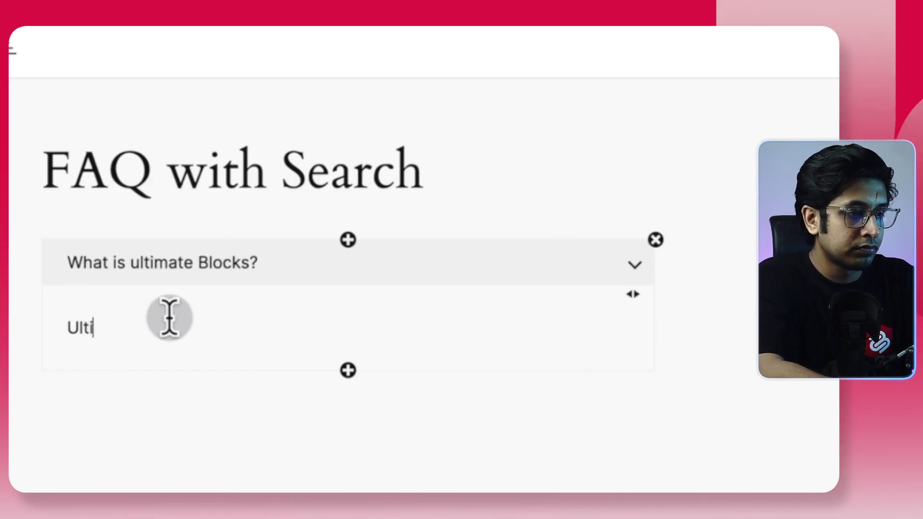
text(mate Blocks is a WordPress plugin that enhances the Gutenberg editor by providing a collection of custom blocks to create engaging content easily.)
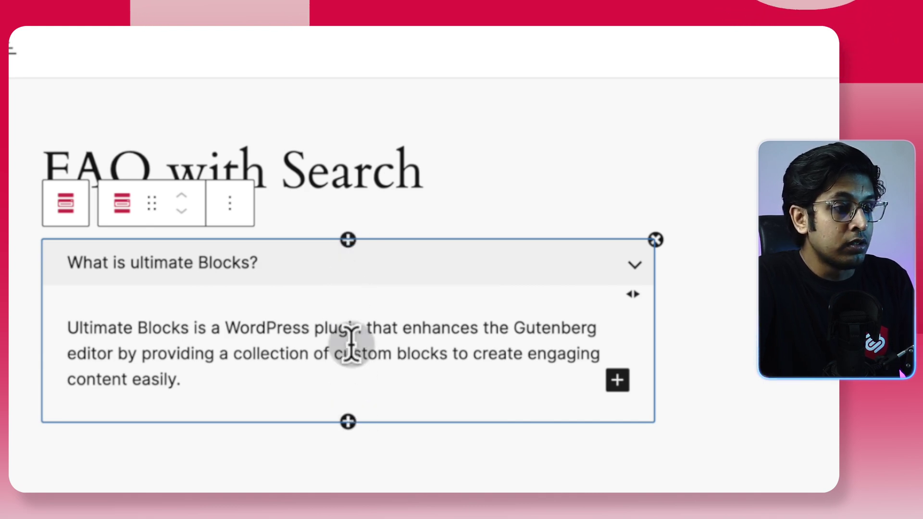
Step: Finish the eight FAQ panels and delete the leftover empty panel
click(348, 422)
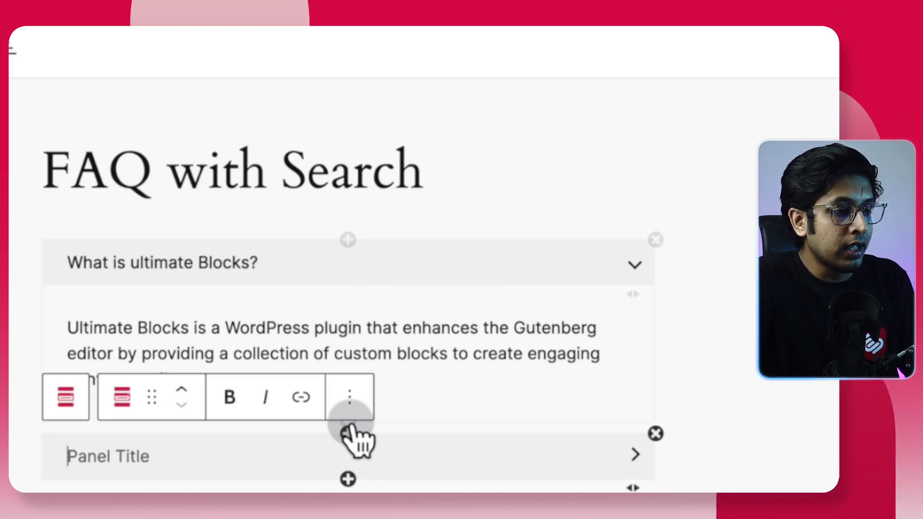
click(195, 454)
click(414, 460)
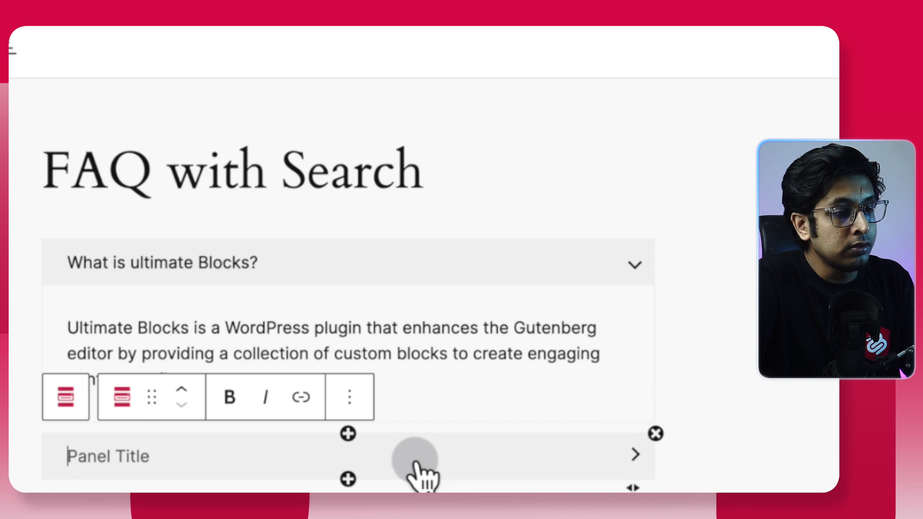
click(655, 434)
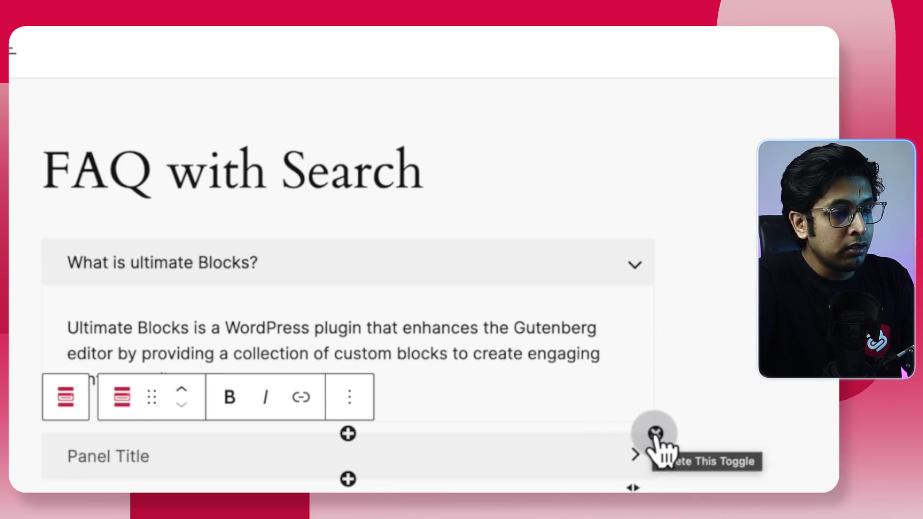
click(655, 434)
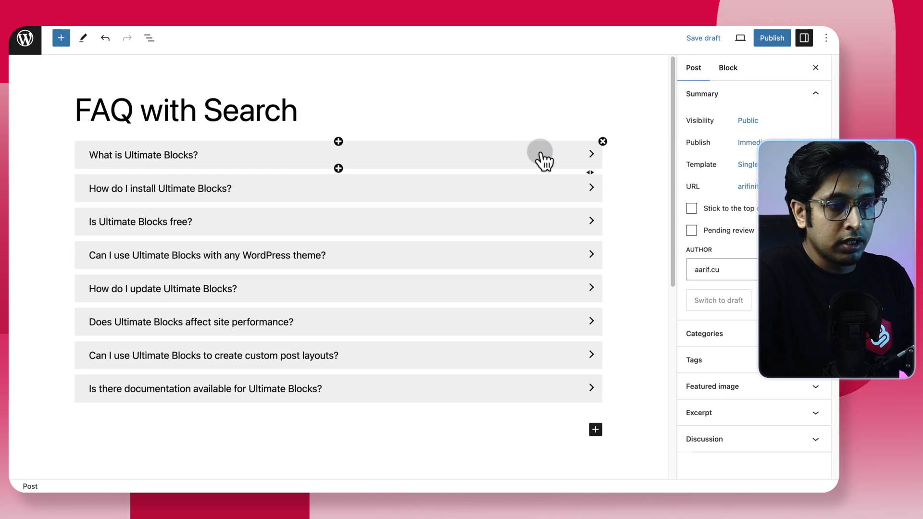
Step: Check the first and second FAQ panels by toggling them open and closed
click(593, 153)
click(592, 153)
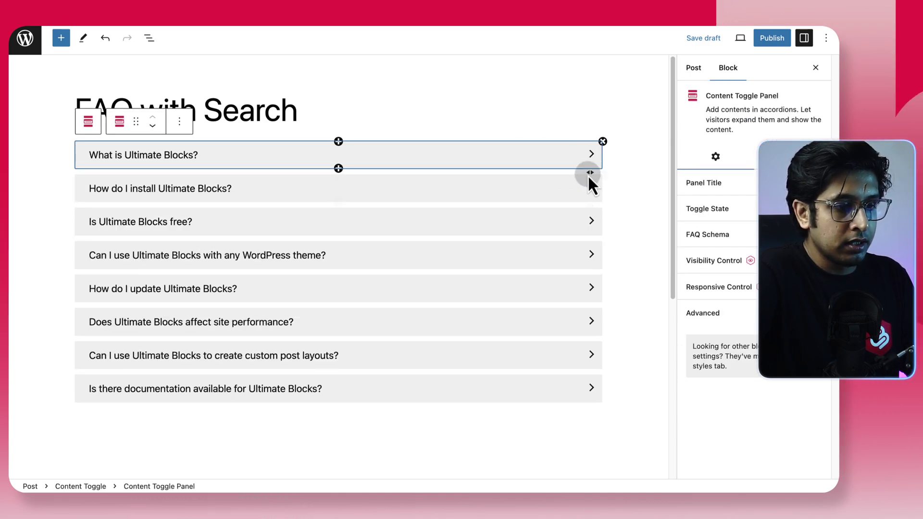
click(590, 181)
click(593, 191)
click(593, 192)
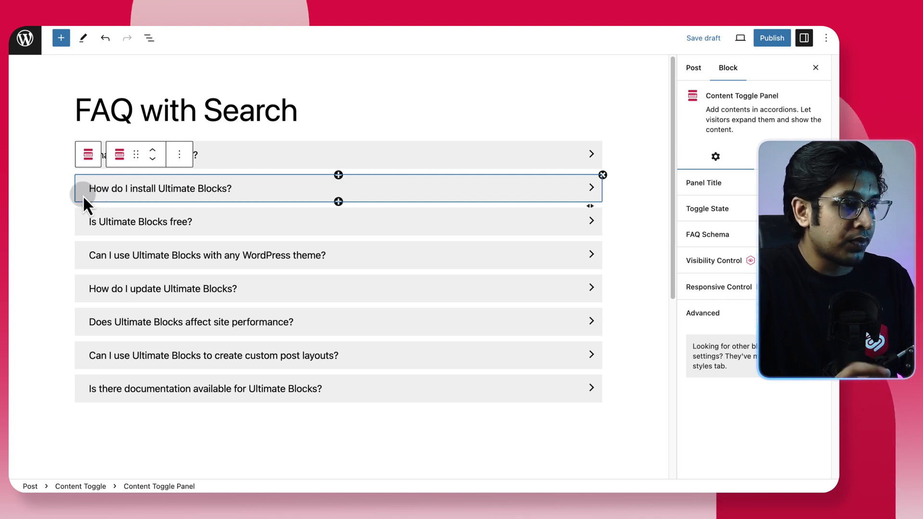
click(81, 155)
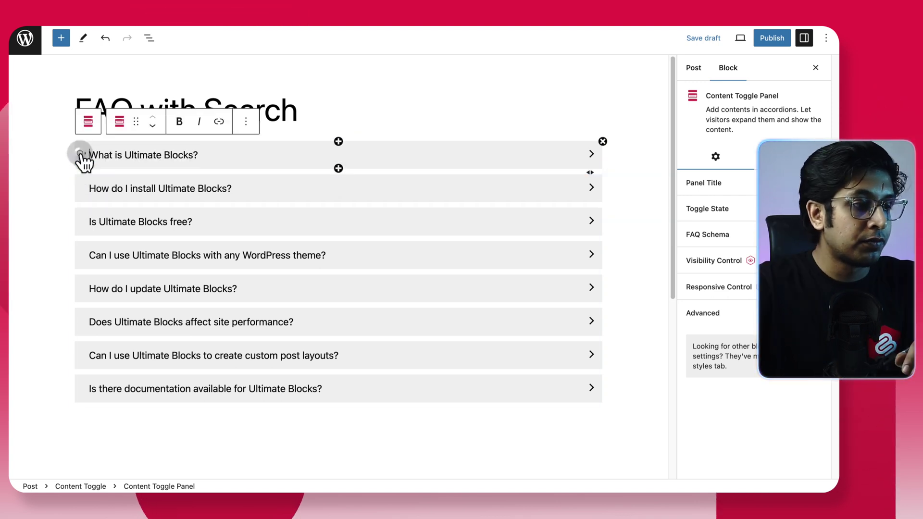
Step: Select the whole Content Toggle block and switch on Enable content search
click(88, 126)
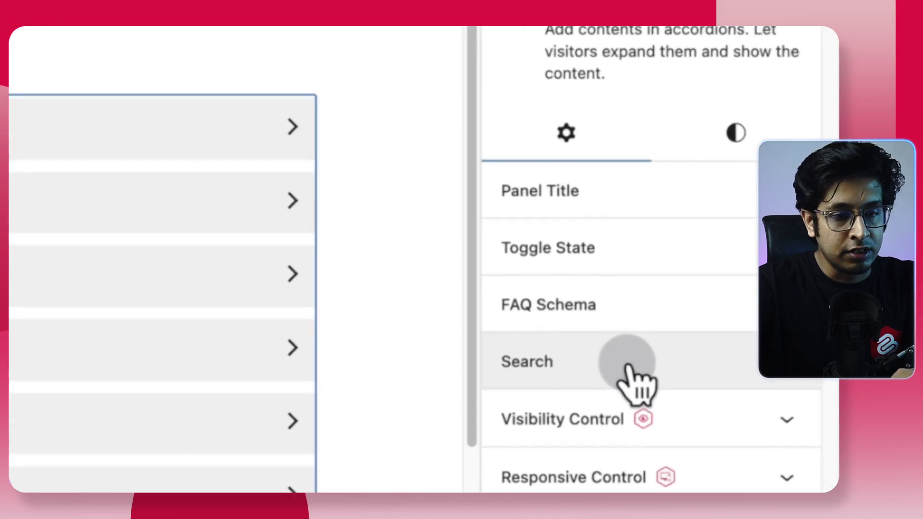
click(714, 288)
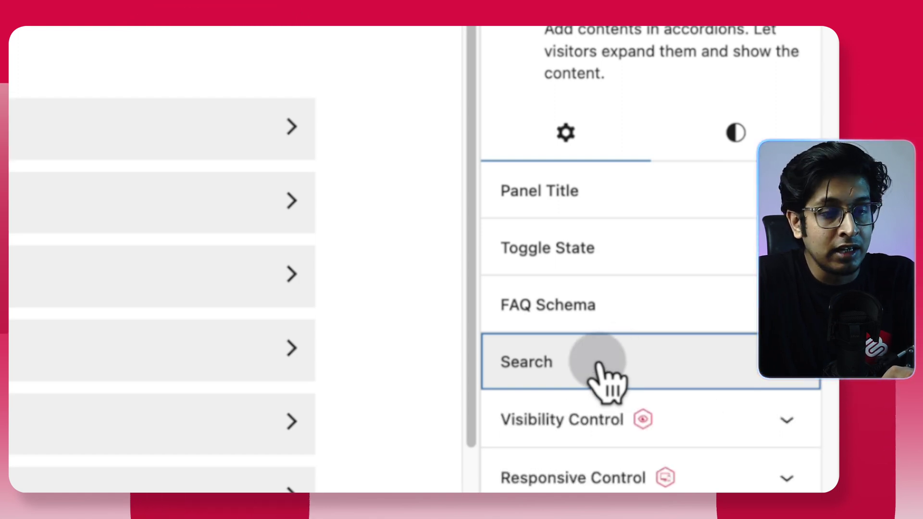
click(600, 370)
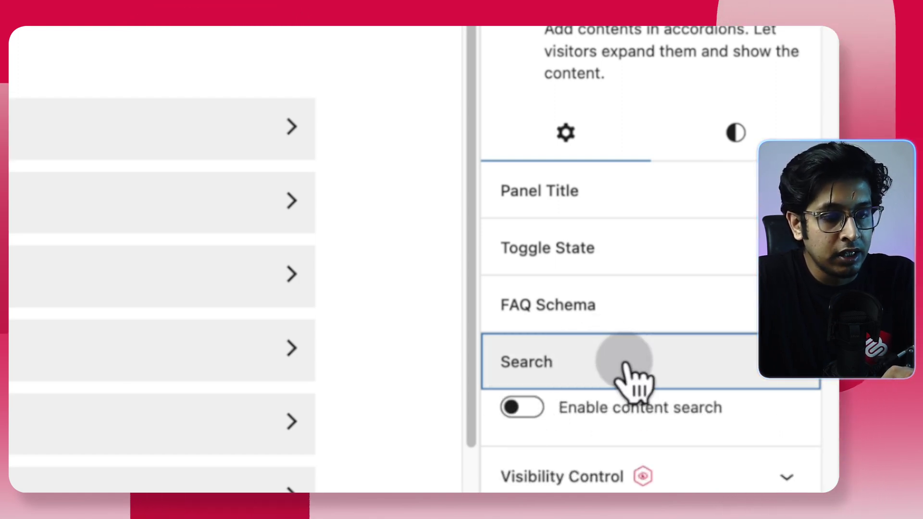
click(524, 409)
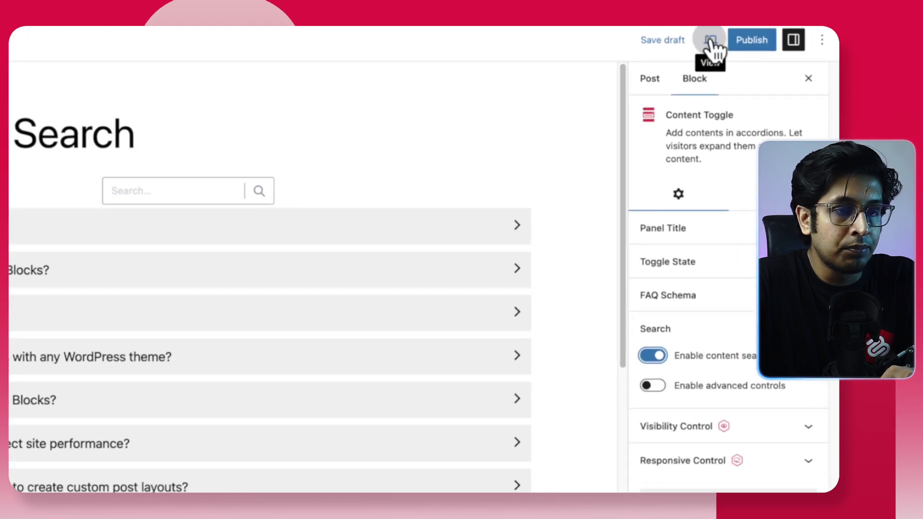
Step: Preview the post live and test the FAQ search with 'free' and then 'update'
click(740, 39)
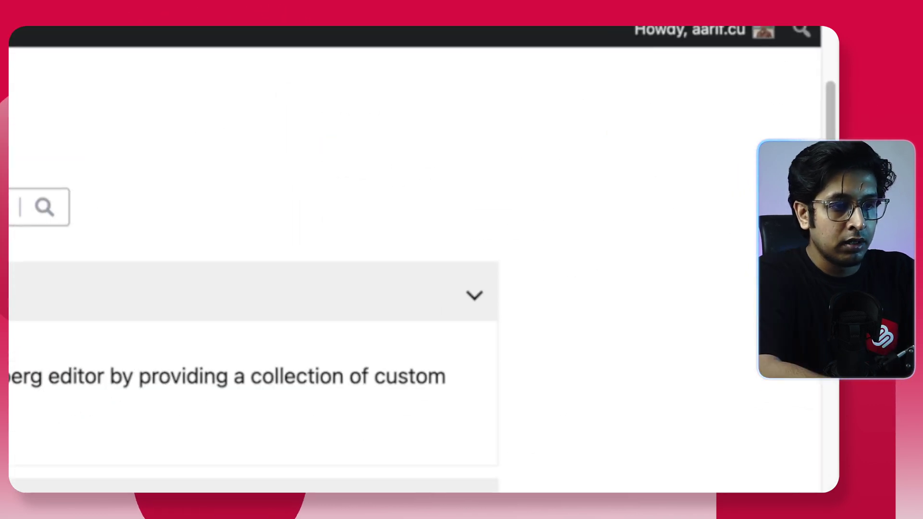
click(347, 115)
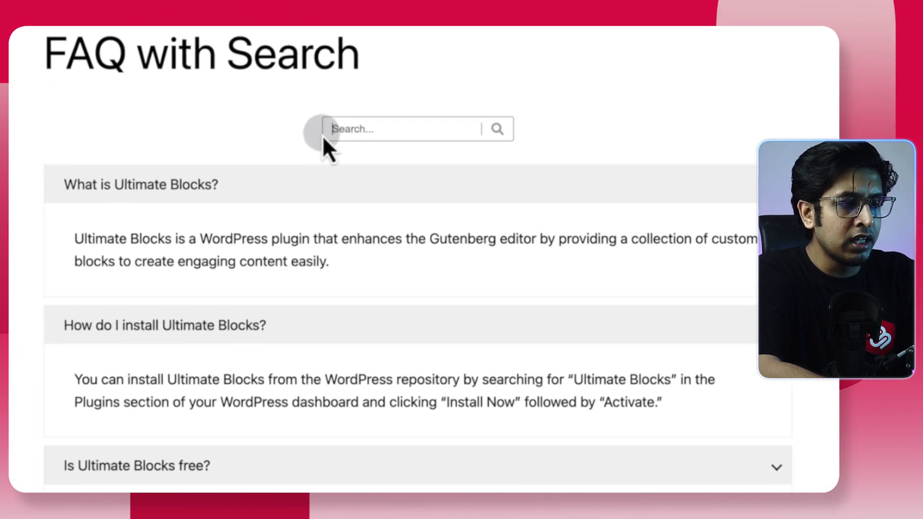
text(free)
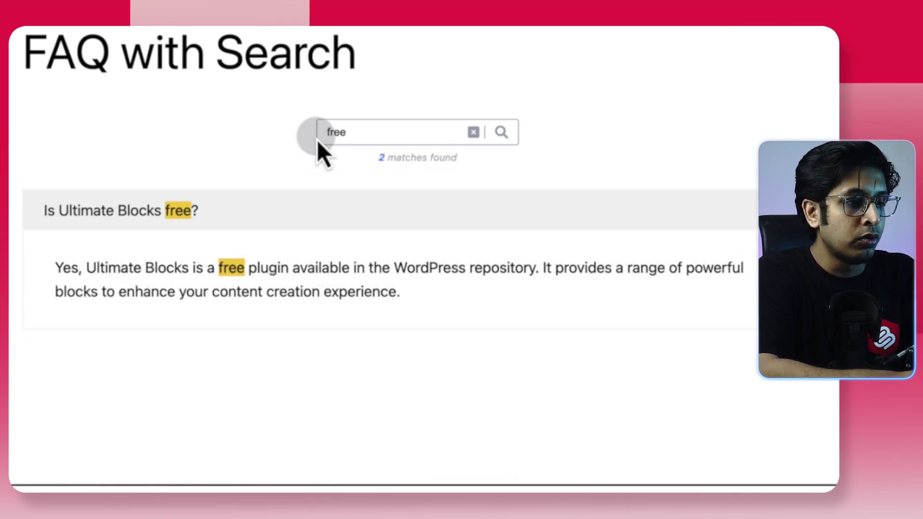
key(BackSpace)
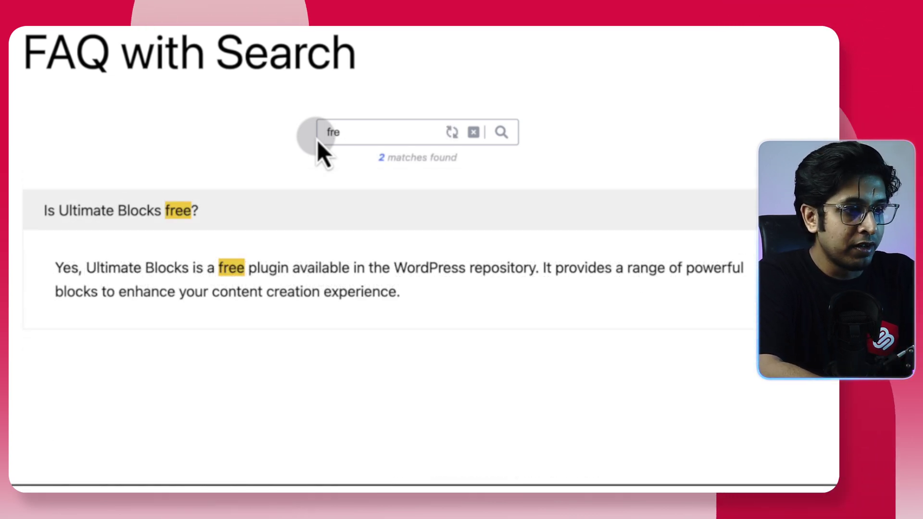
key(BackSpace)
key(BackSpace)
key(BackSpace)
text(upda)
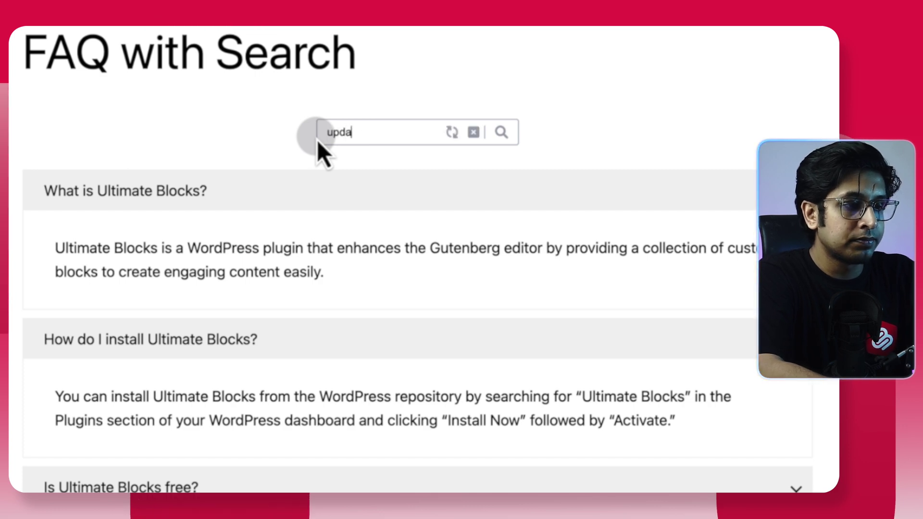
text(te)
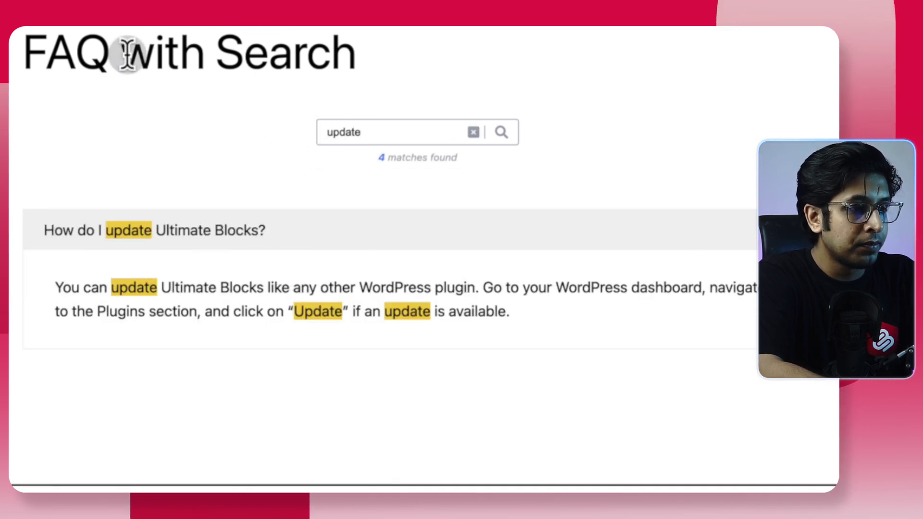